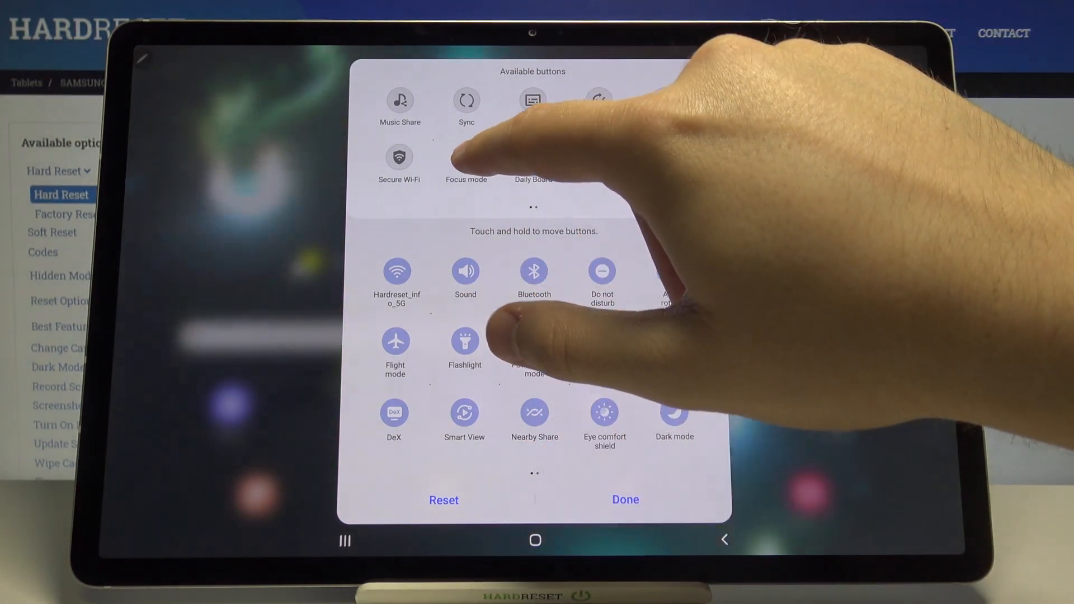
Drag Focus mode from Available buttons into the active quick panel grid.
{"action": "left_click_drag", "start_coordinate": [467, 160], "coordinate": [669, 277]}
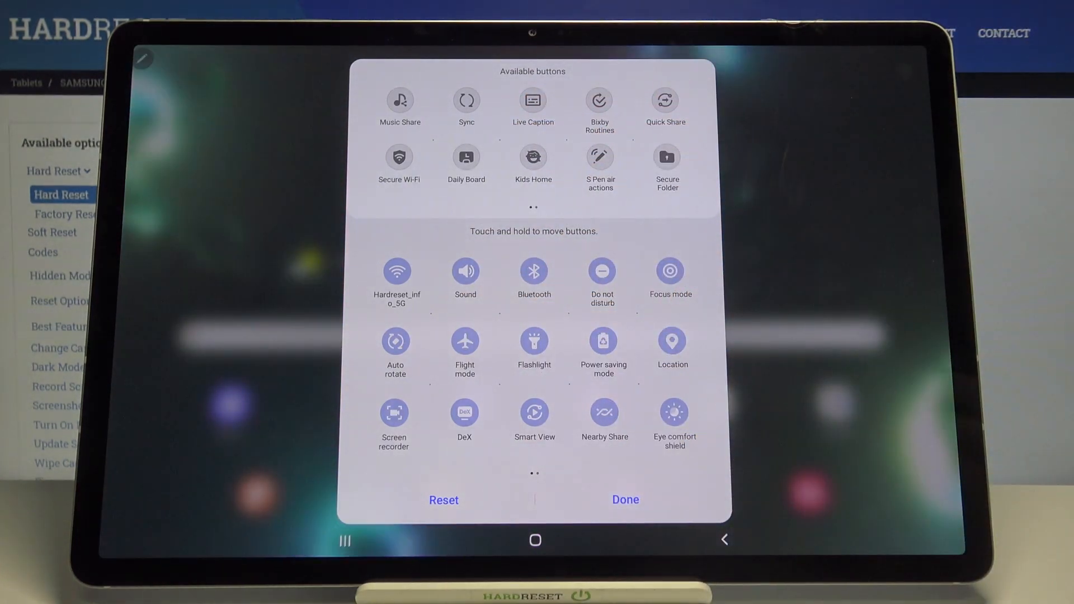
Save the layout with Done and swipe the quick panel away to reach the home screen.
{"action": "left_click", "coordinate": [626, 500]}
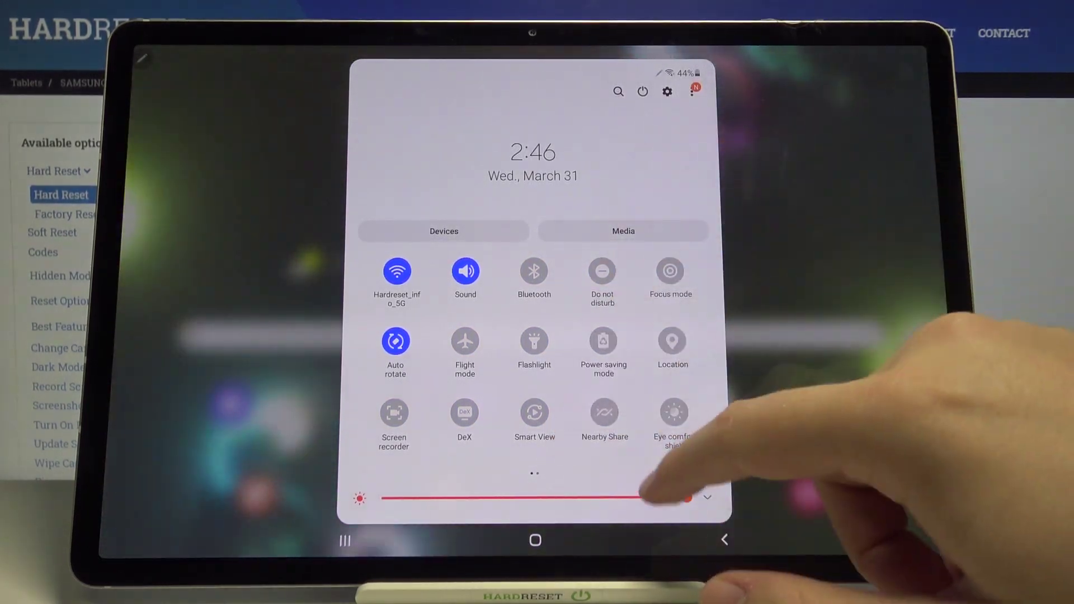
{"action": "left_click_drag", "start_coordinate": [663, 495], "coordinate": [663, 210]}
{"action": "left_click_drag", "start_coordinate": [537, 336], "coordinate": [538, 126]}
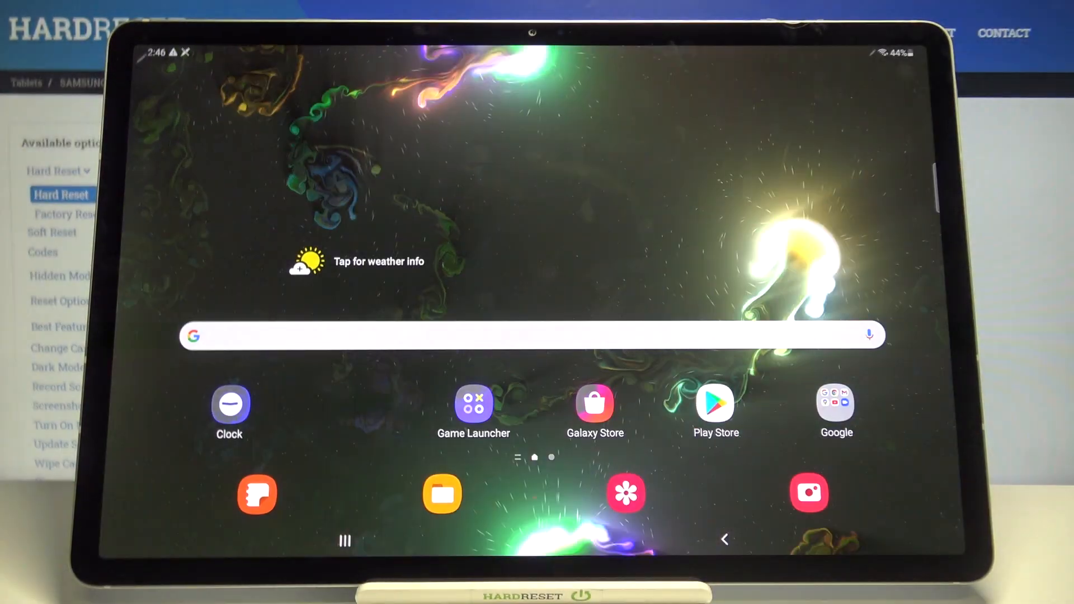